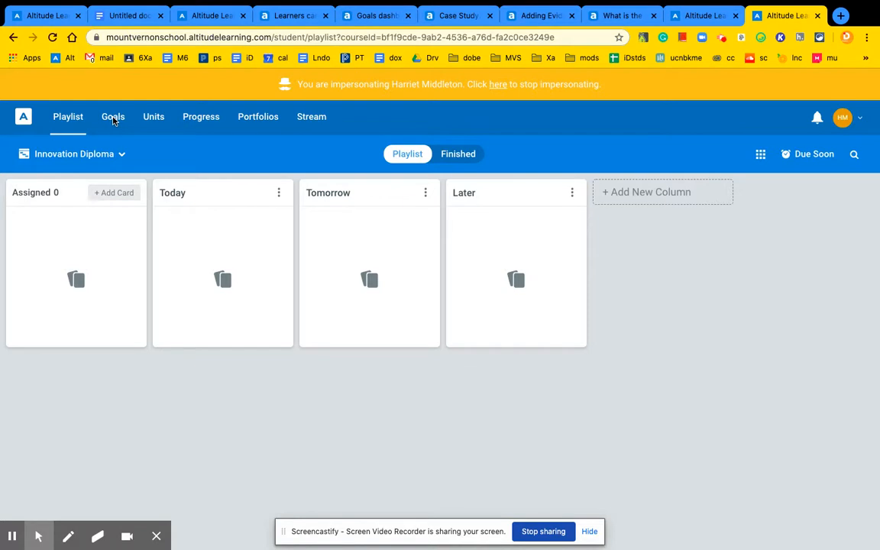
Start a new goal from the Goals page and read the introduction explaining what goals are and why to have one.
click(113, 119)
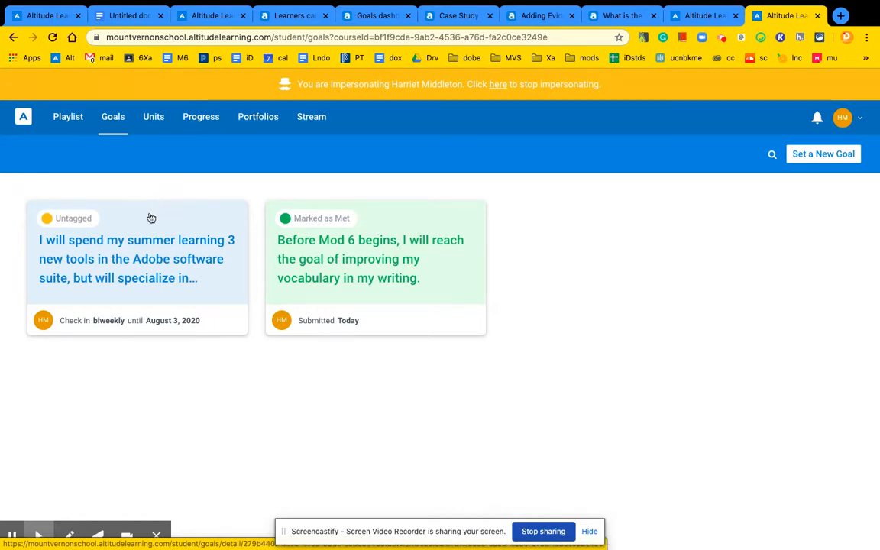
click(816, 155)
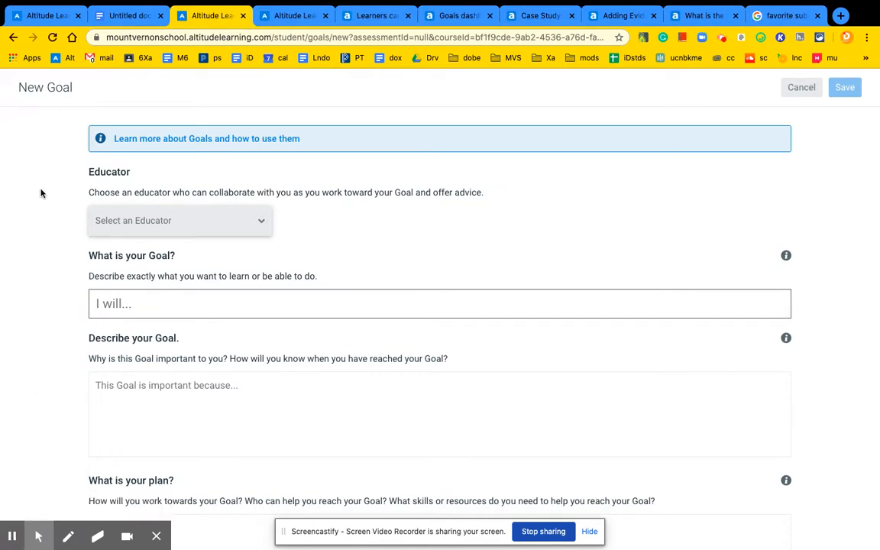
click(184, 142)
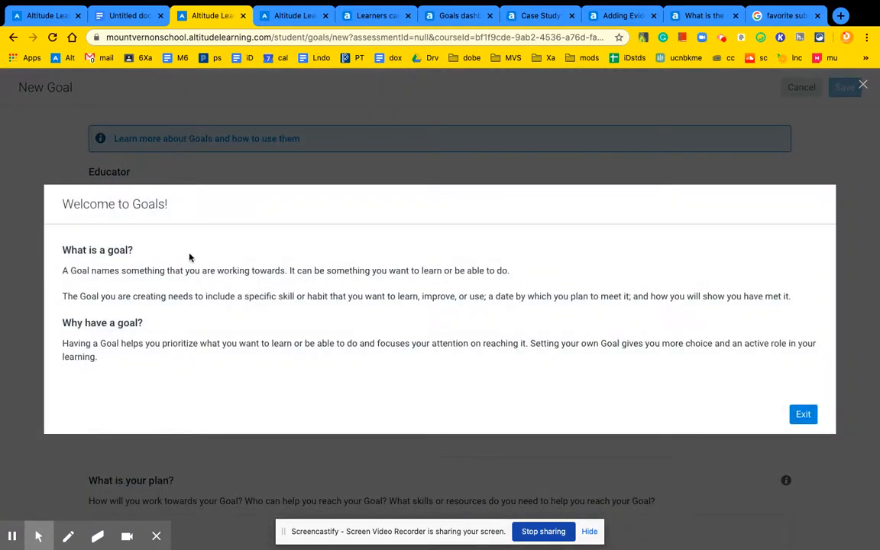
click(801, 414)
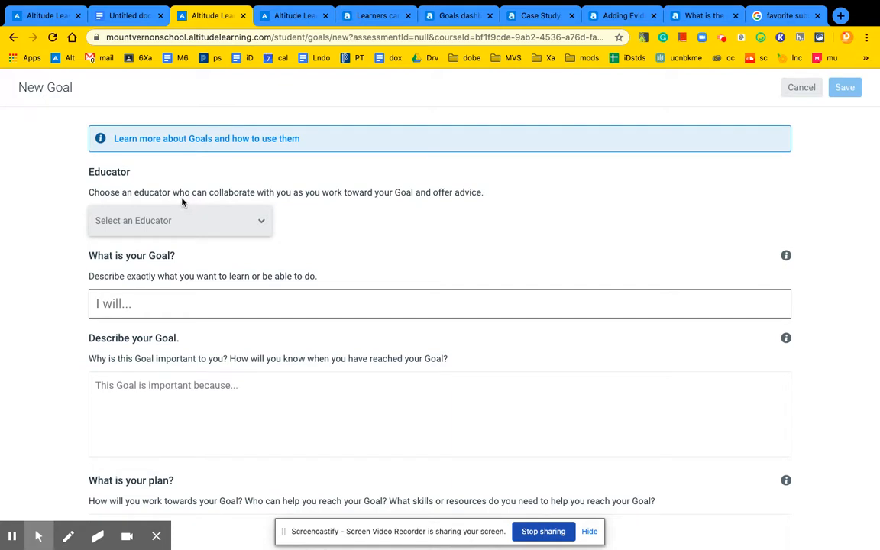
Choose Interdisciplinary as the educator who collaborates on the new goal.
click(260, 221)
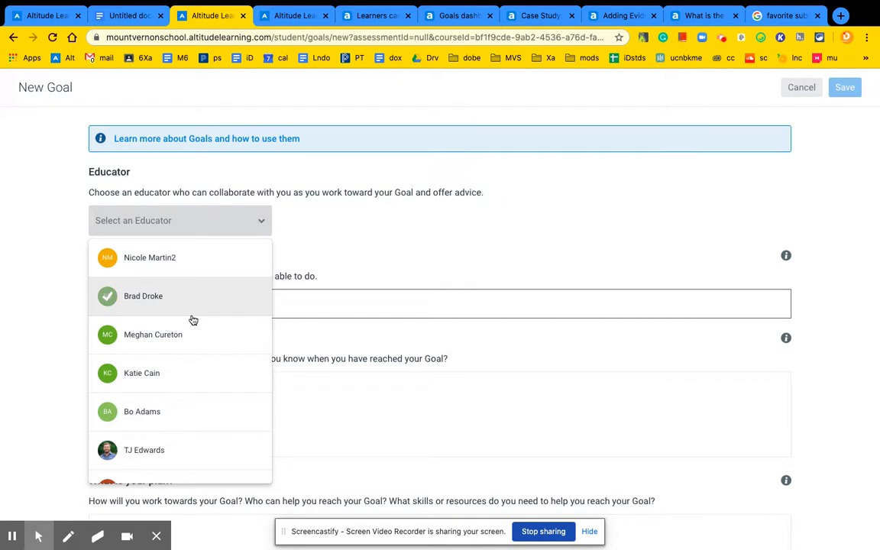
scroll(192, 320, down, 3)
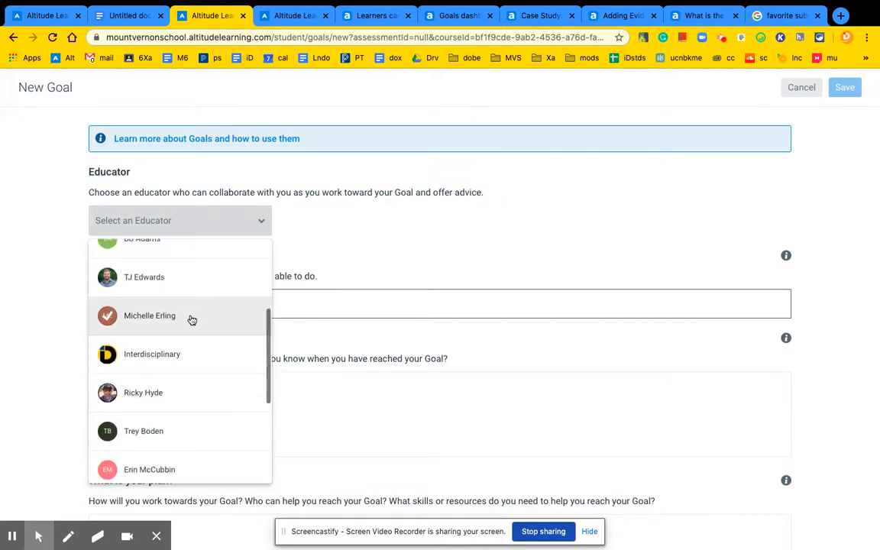
click(168, 360)
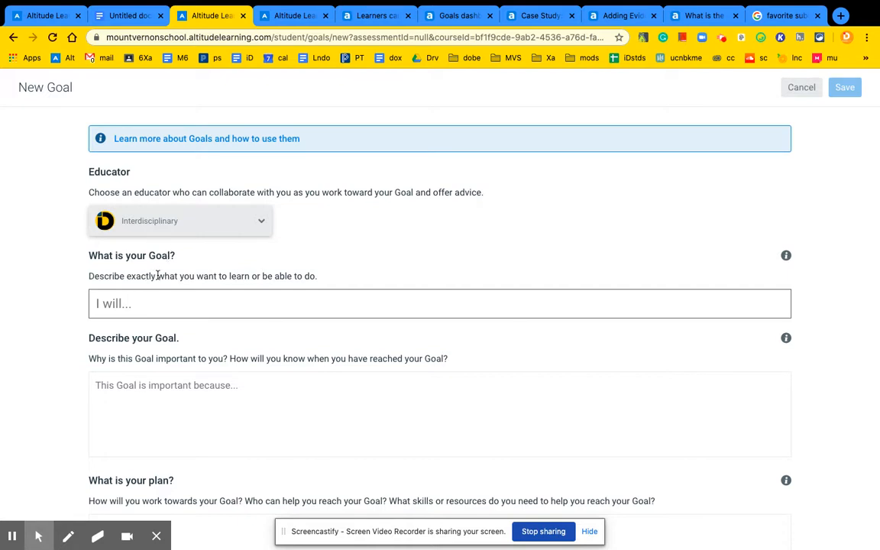
State the goal as "I will improve my writing by making sure my paragraphs have sentence variety. No 2 sentences in a paragraph will start alike.".
click(169, 298)
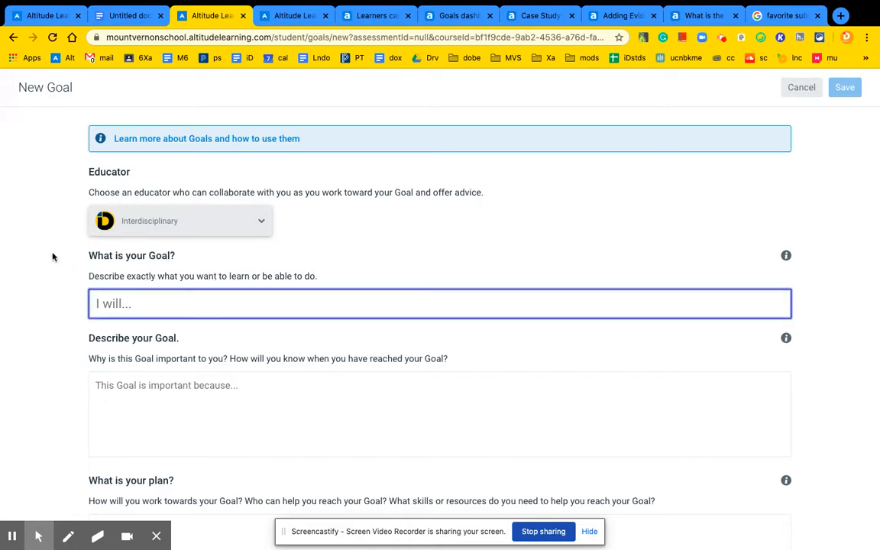
text(I will improve my writing by making sure my paragraphs have sentence variety. No 2 sentences in a paragraph will start alike.)
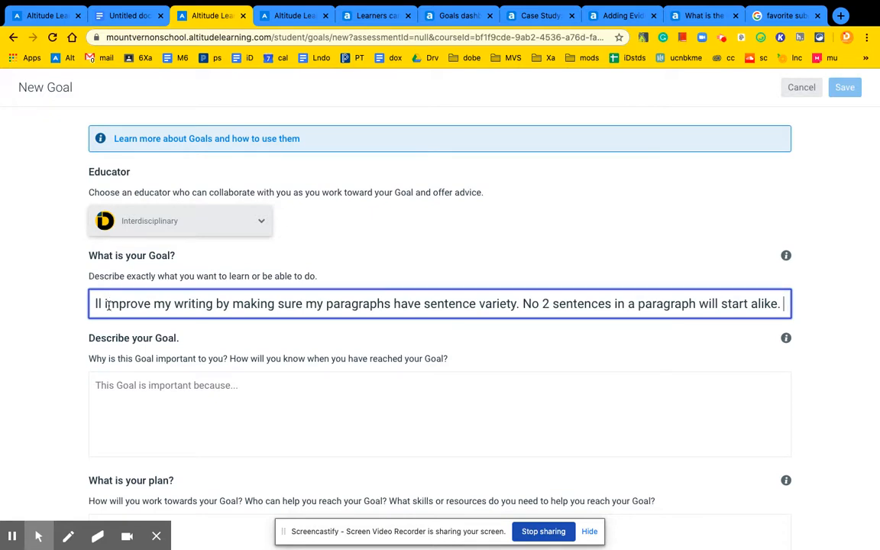
scroll(108, 305, left, 1)
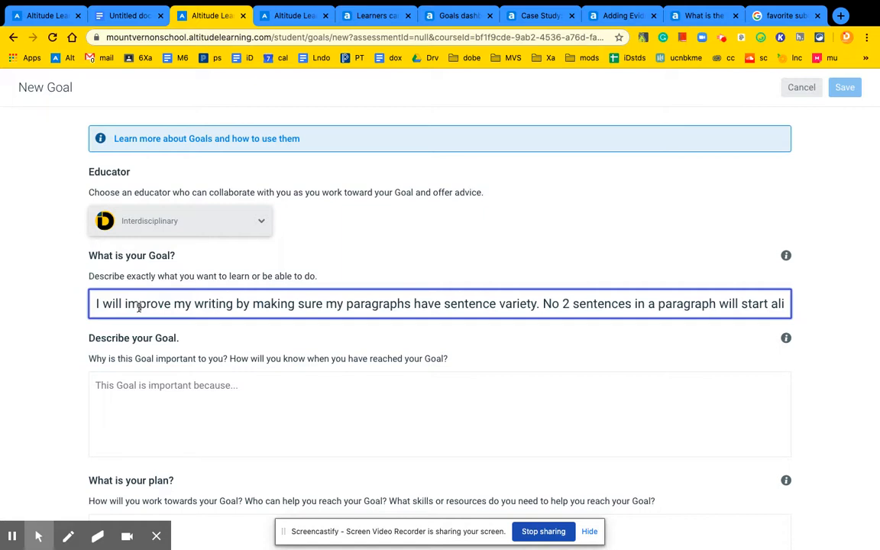
Describe why the goal matters: making written communication sound more mature, because sentences starting the same way bore the reader and make the writing seem juvenile.
click(12, 538)
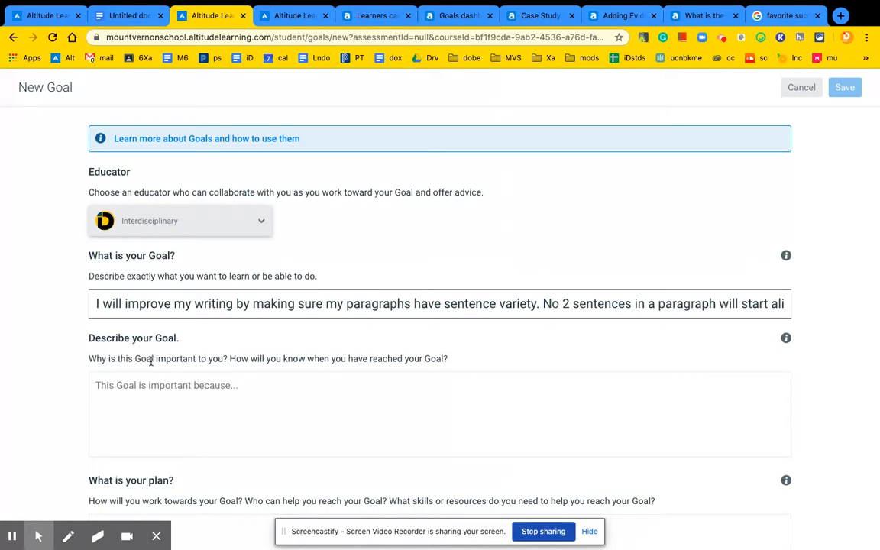
click(101, 386)
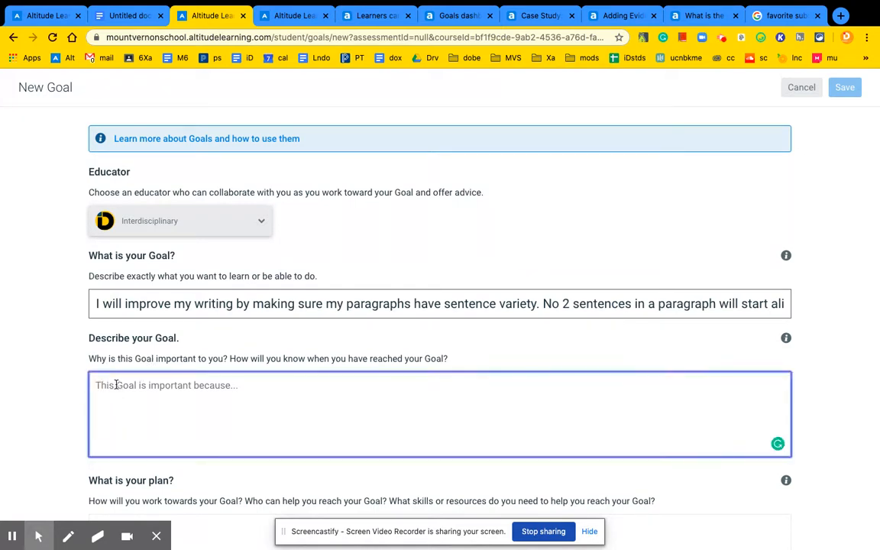
text(This goal is important for me because I am working to make my written communication sound more mature. If sentences start the same way, the reader will become bored and the writing will seem juvenile.)
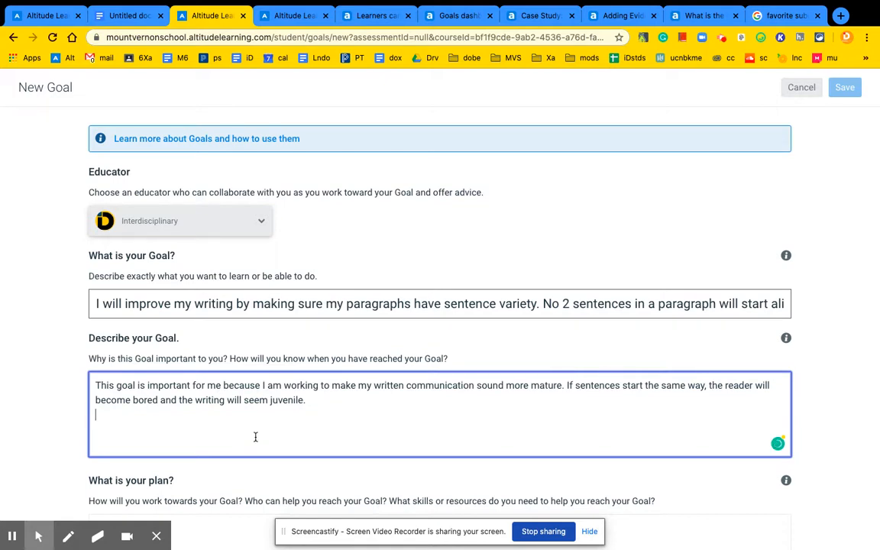
Add to the description "I will know when I have reached this goal when I no longer have to make a conscious effort to vary my sentence starters.".
key(Return)
text(I i)
text(wi)
text(ll know)
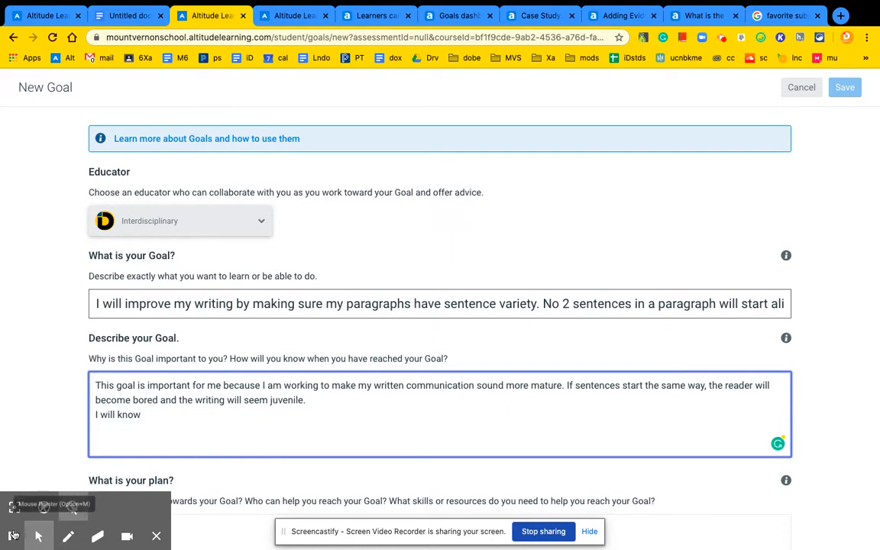
click(24, 526)
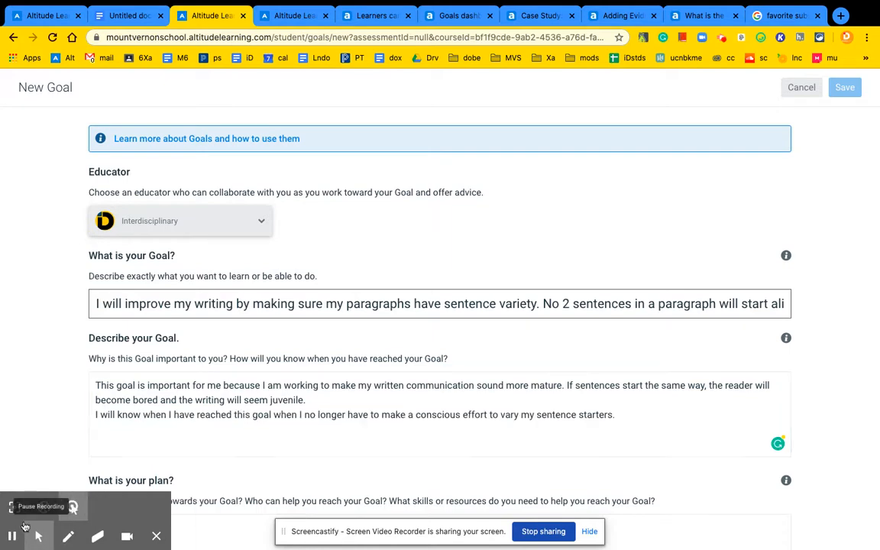
click(197, 415)
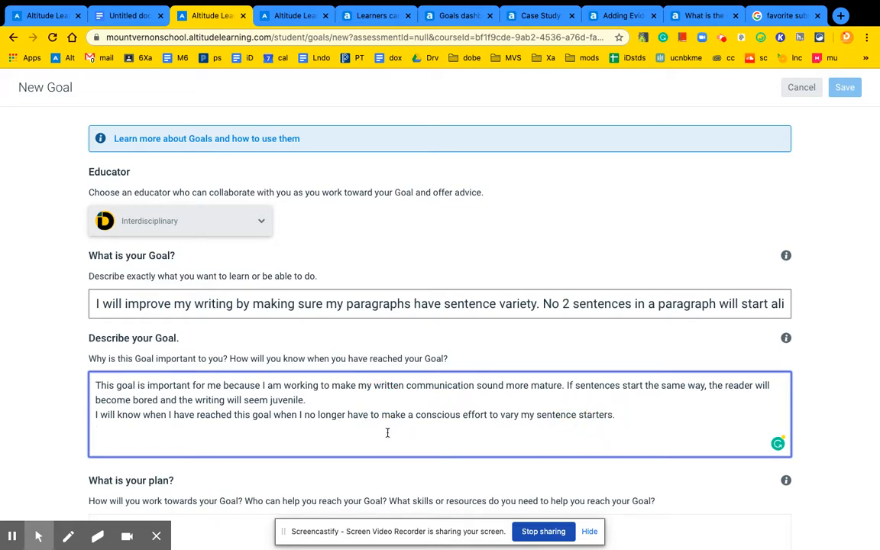
key(Return)
Write the plan: start sentences with favorite subordinating conjunctions, mix simple, compound, complex and compound-complex sentences, and proofread each paragraph's sentence beginnings.
scroll(249, 430, down, 2)
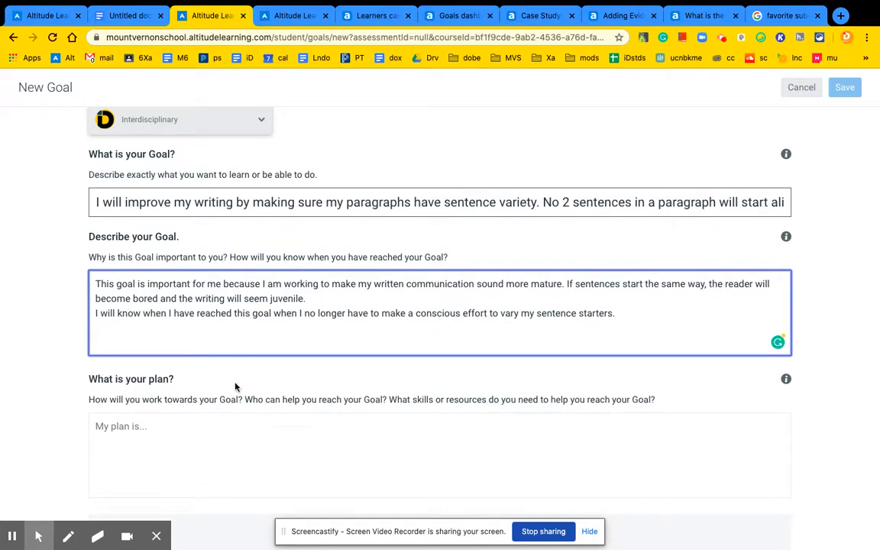
key(Tab)
text(I will achieve this by learning a few favorite subordinating conjunctions that I can rely on to start sentences. I will also make sure that I mix up my use of simple sentences, compound sentences, complex sentences, and the lovely compound-complex. I will start sentences with these sub conj: although, after, before, because, how, if, once, since, so that, until, unless, when, etc.  I will proofread each paragraph looking for the sentence beginnings to make sure, no 2 are alike in a paragraph.)
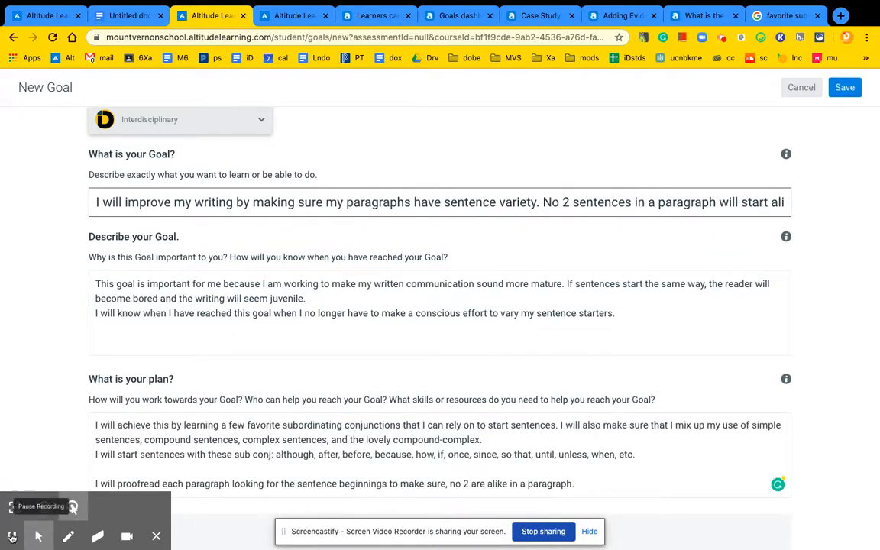
Mark the plan's closing line about proofreading each paragraph by inserting "***" before it.
scroll(237, 350, down, 2)
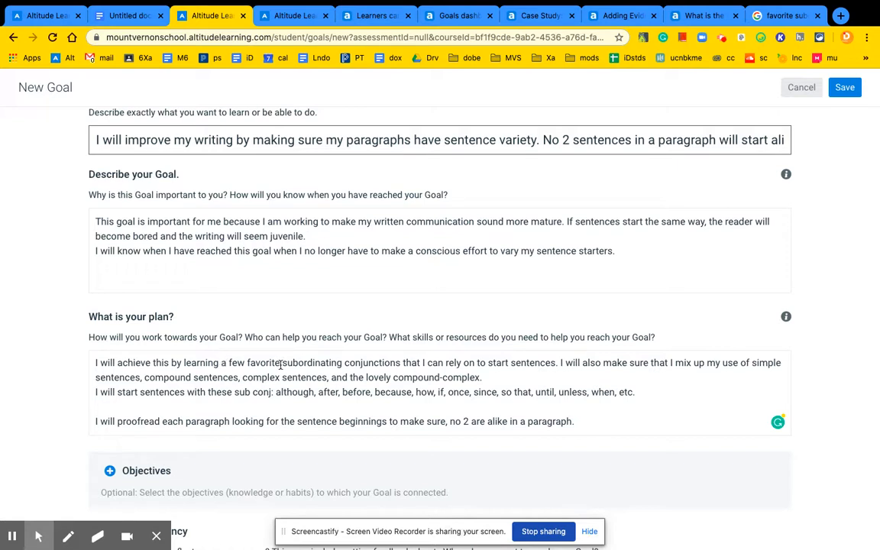
drag(282, 363, 412, 363)
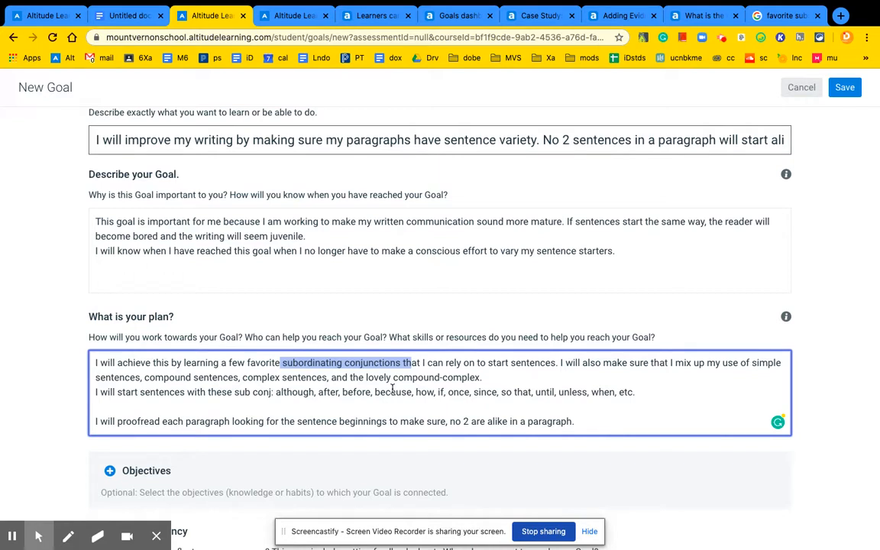
click(97, 420)
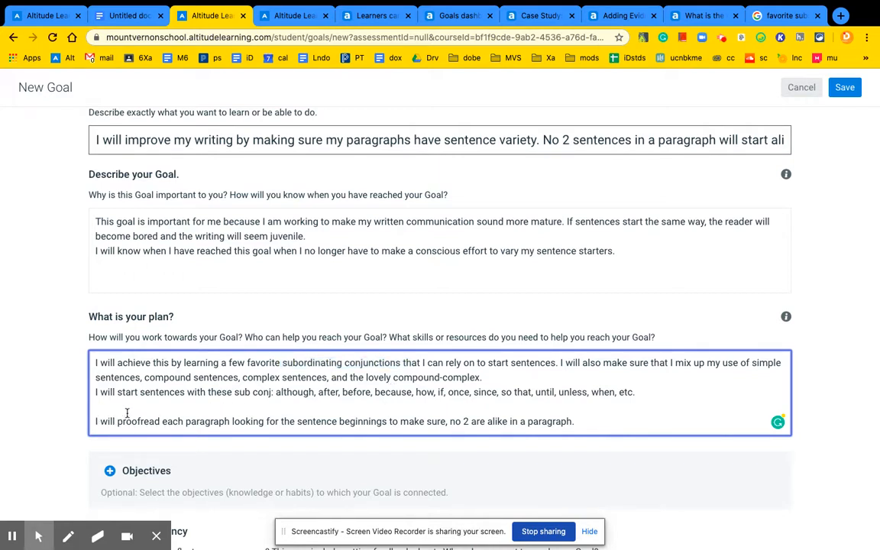
text(***)
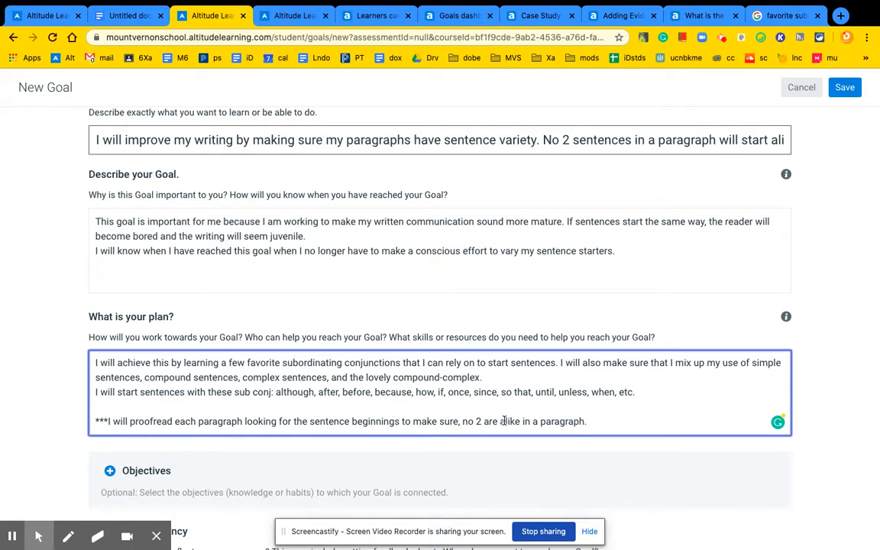
Browse the optional objectives under Maker, Design, and Engineering, Science, and Mindsets without tagging any.
scroll(505, 417, down, 2)
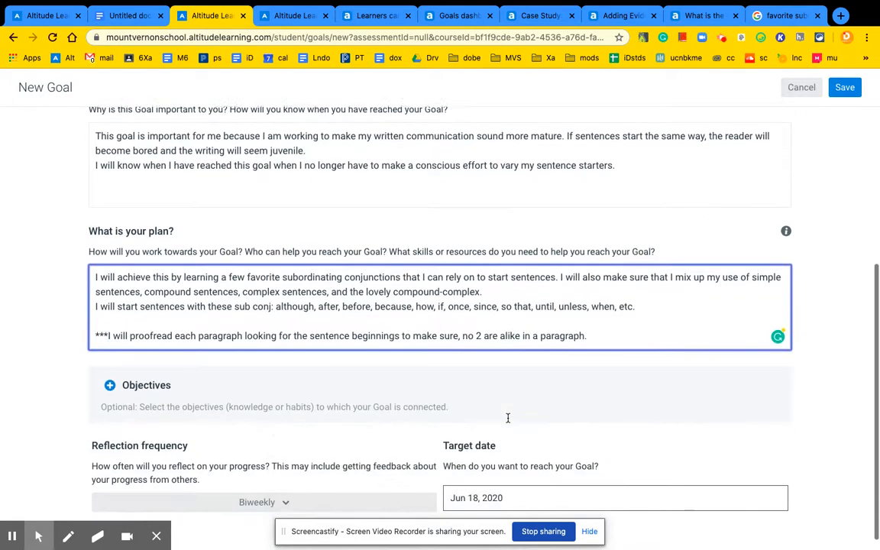
scroll(511, 385, down, 1)
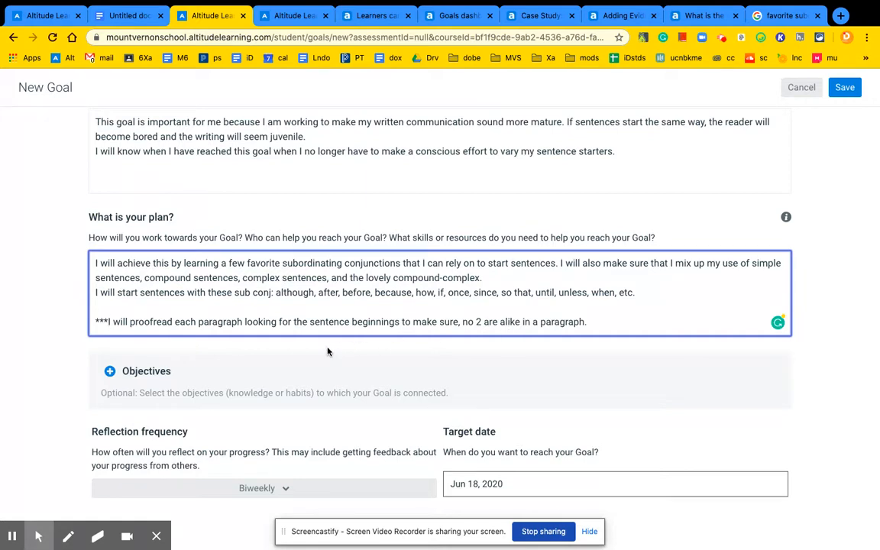
click(110, 372)
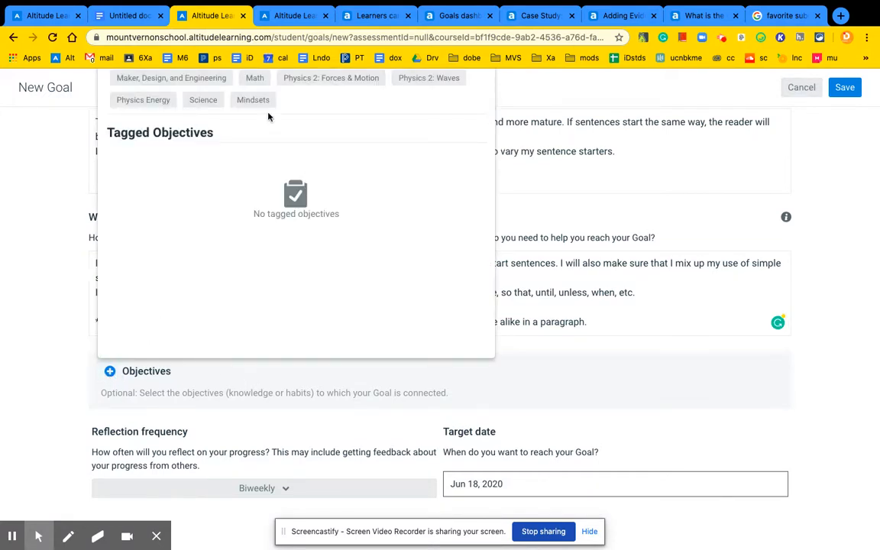
click(168, 79)
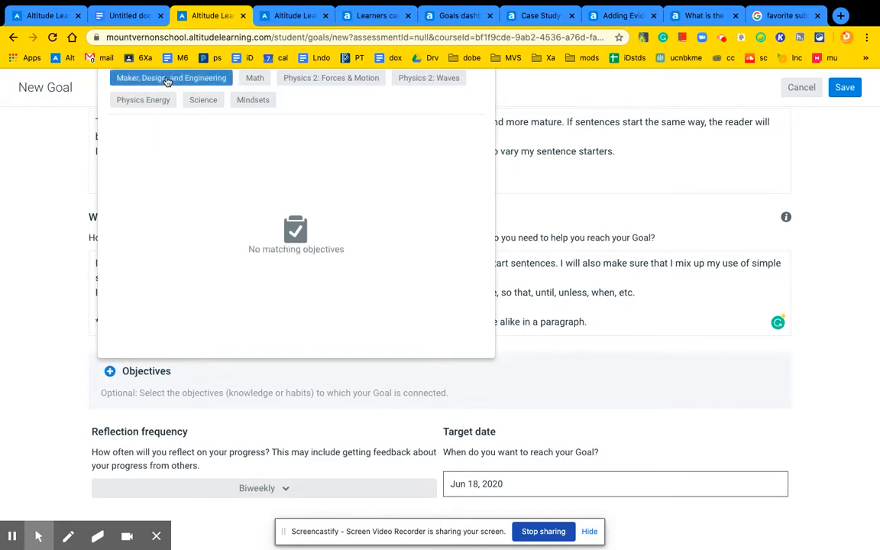
click(212, 103)
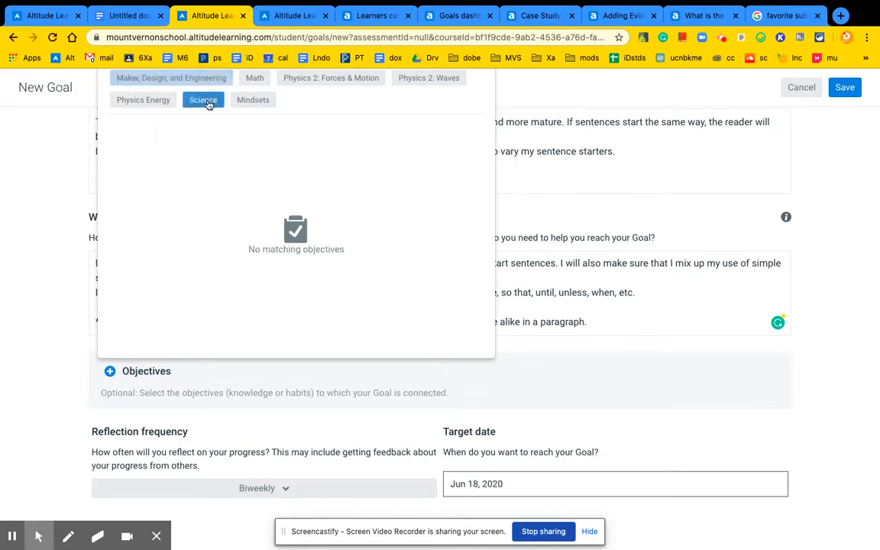
click(255, 102)
click(73, 395)
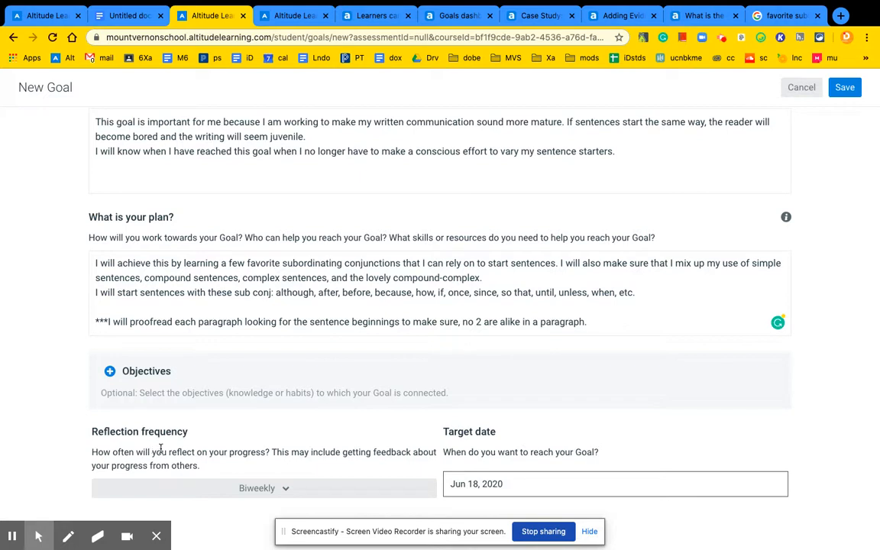
Set the goal's reflection frequency to At target date.
click(253, 489)
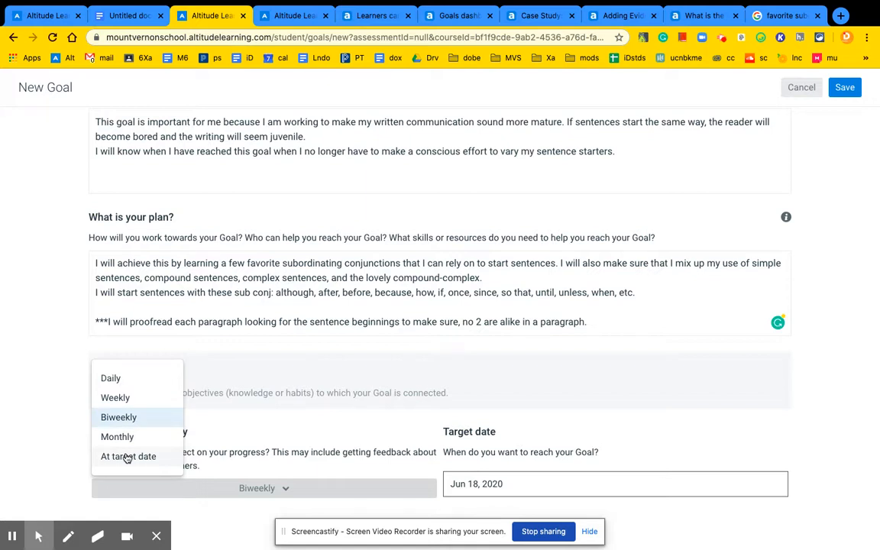
click(117, 417)
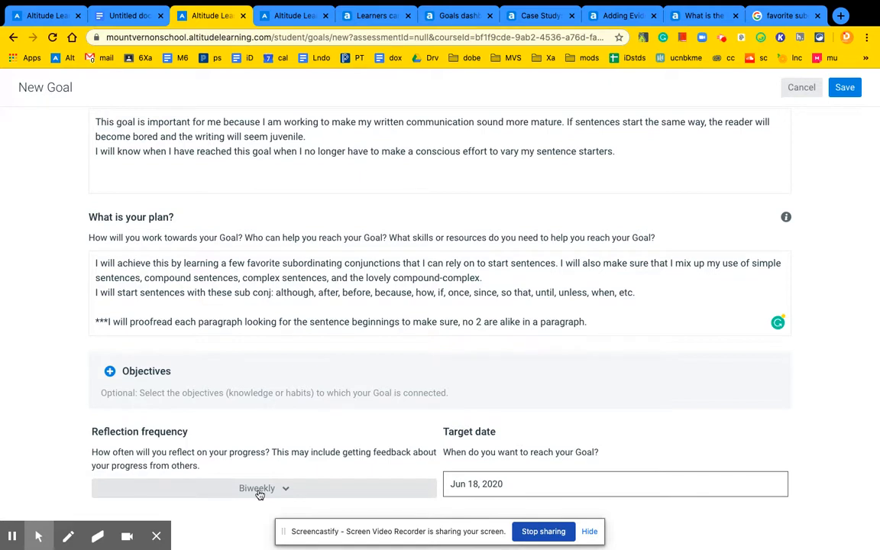
click(259, 493)
click(149, 457)
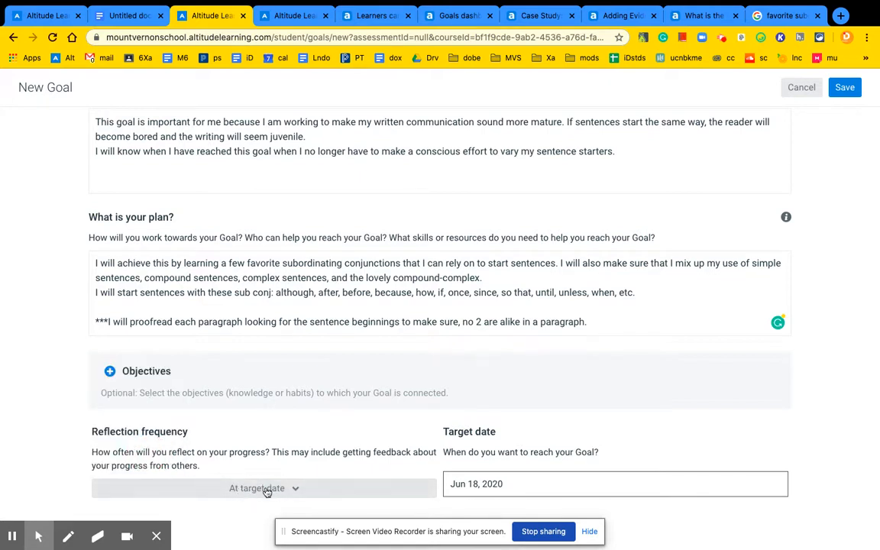
Set the goal's target date to May 21, 2020.
click(509, 483)
click(476, 484)
drag(477, 483, 450, 485)
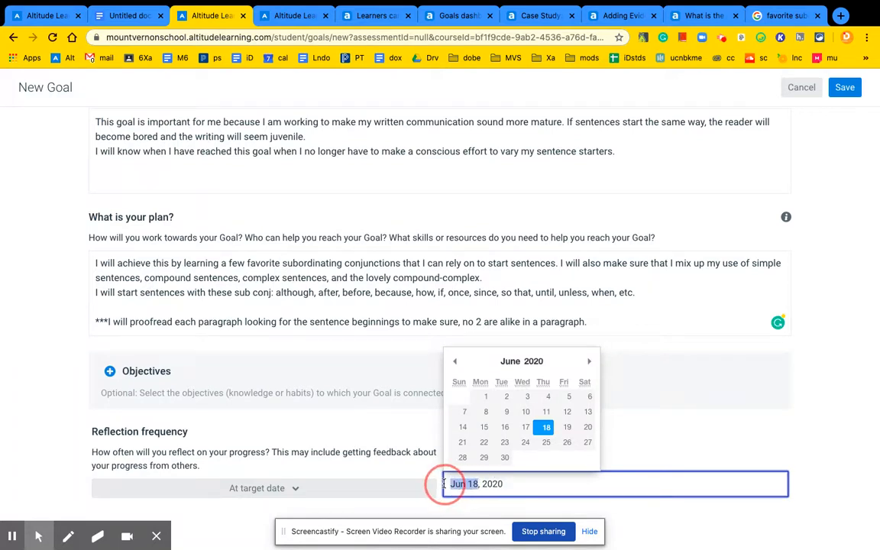
click(455, 362)
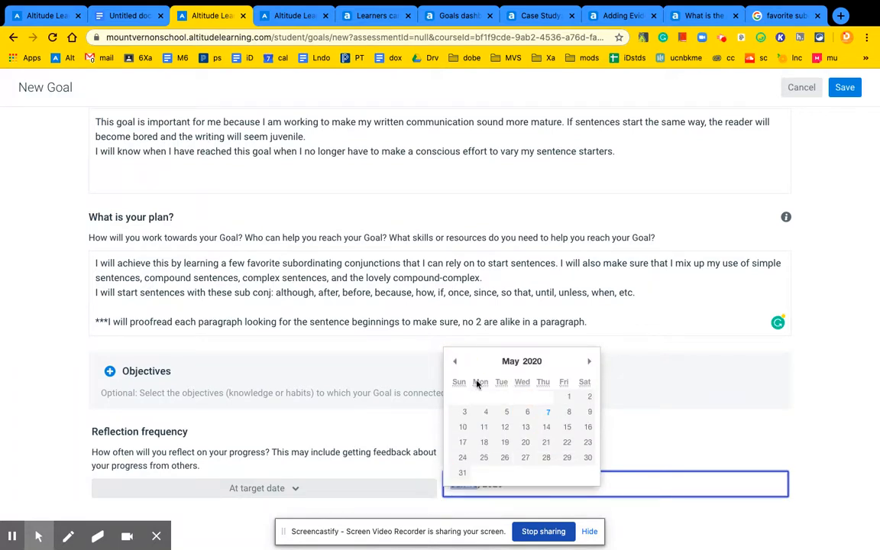
click(544, 443)
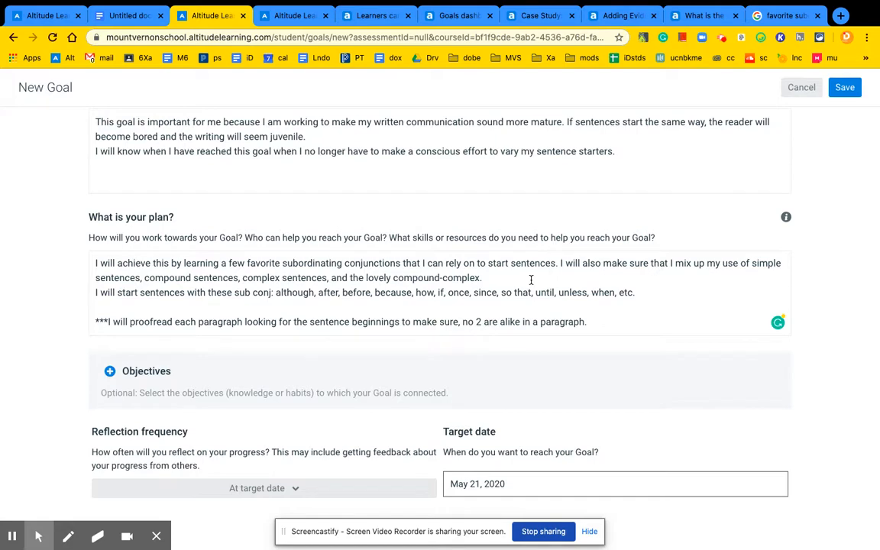
Save the new goal and go back to the Playlist page.
scroll(538, 252, up, 3)
click(845, 95)
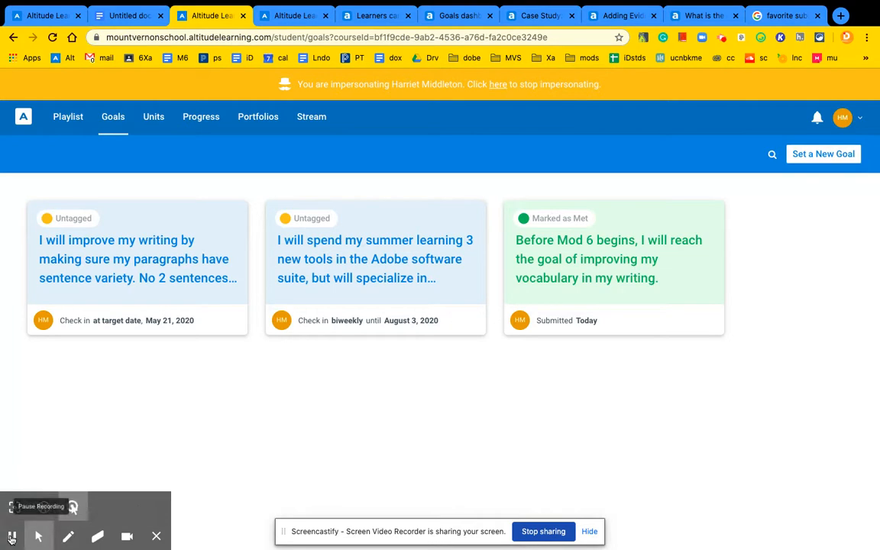
click(60, 117)
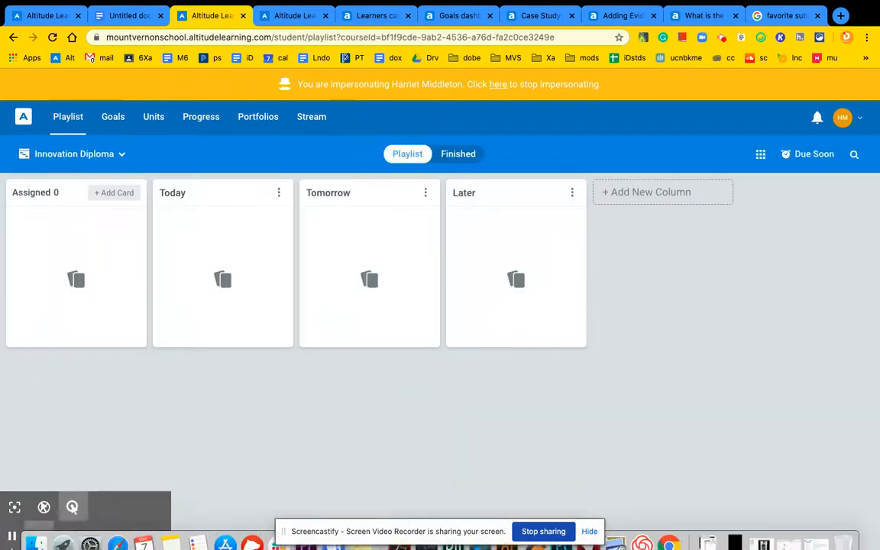